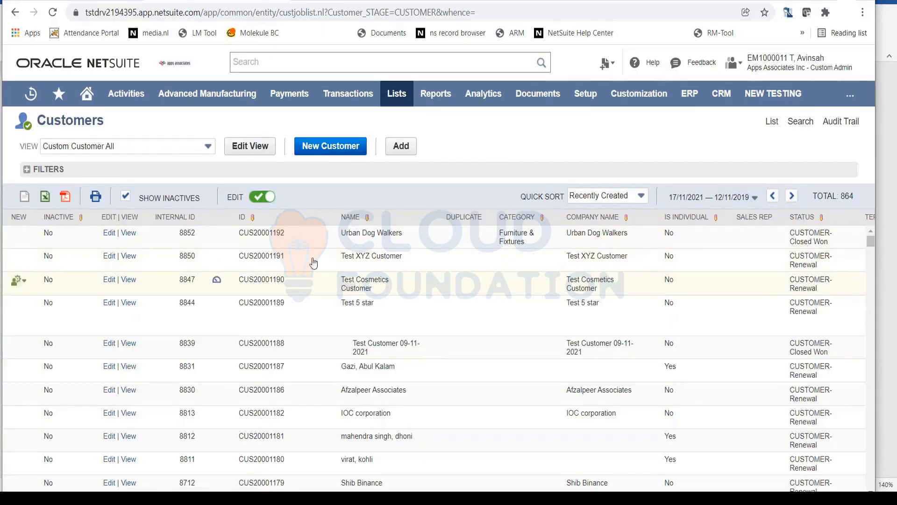
Start a new company-type customer record named "Samsung Inc. Cust" with the status CUSTOMER-Closed Won.
click(333, 152)
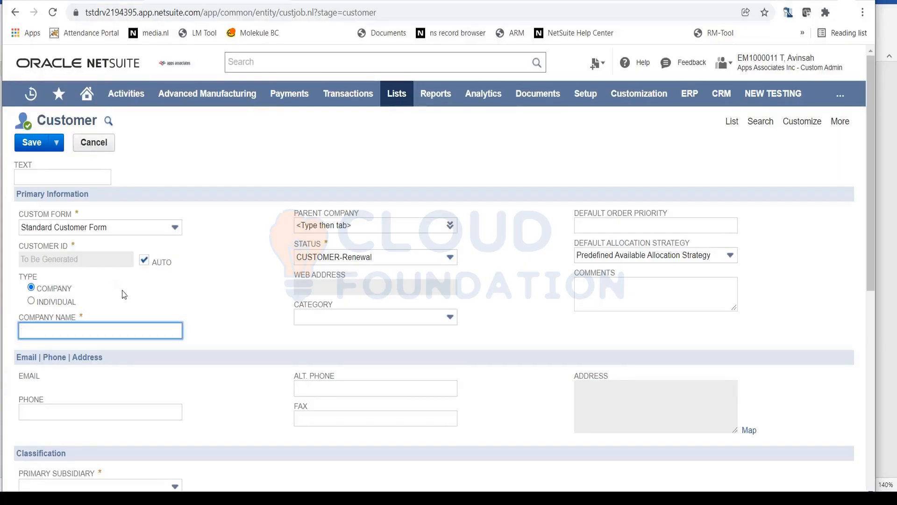
click(31, 301)
scroll(69, 304, down, 2)
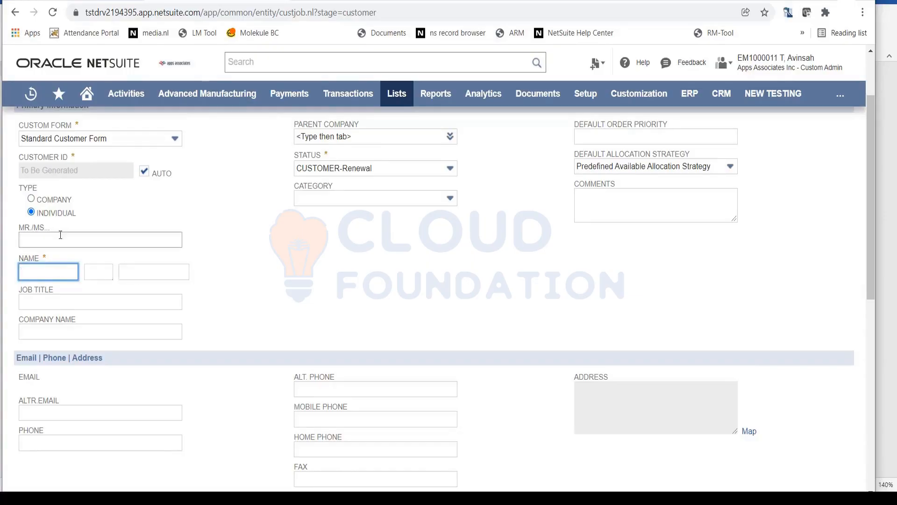
click(31, 198)
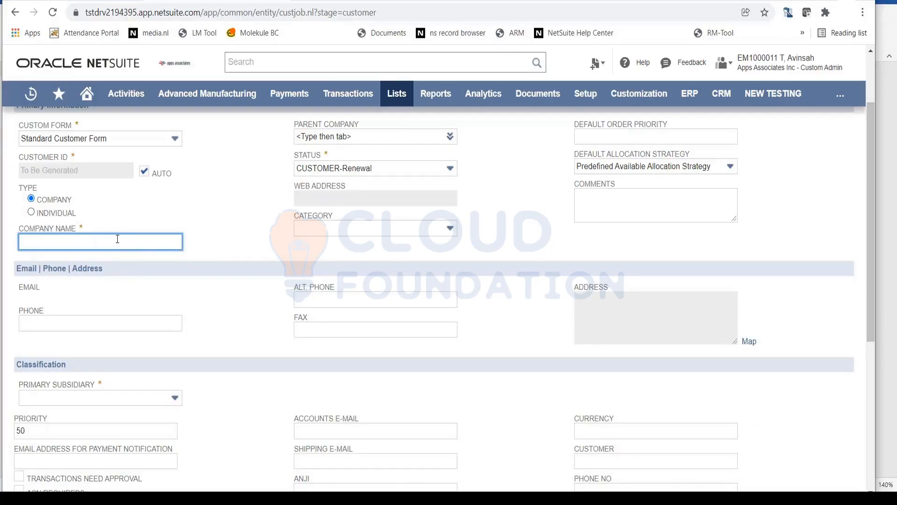
text(Samsung Inc. Cust)
click(221, 226)
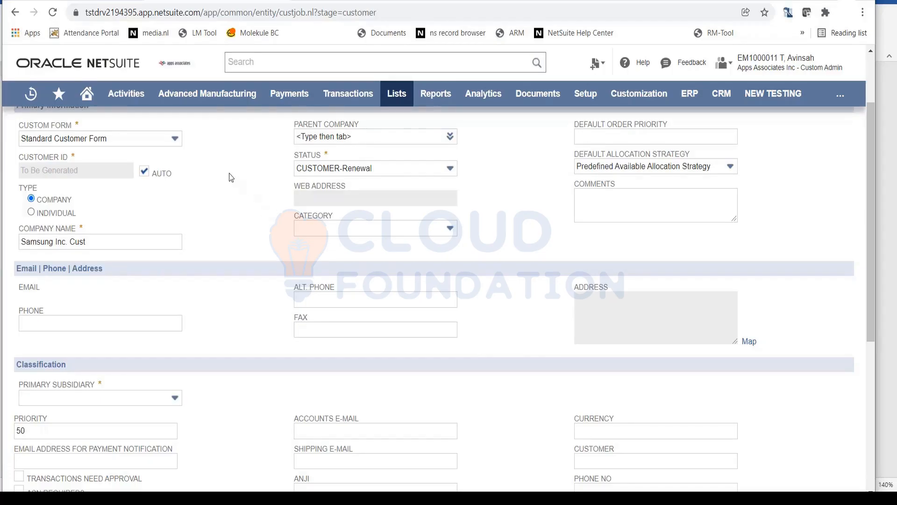
click(384, 169)
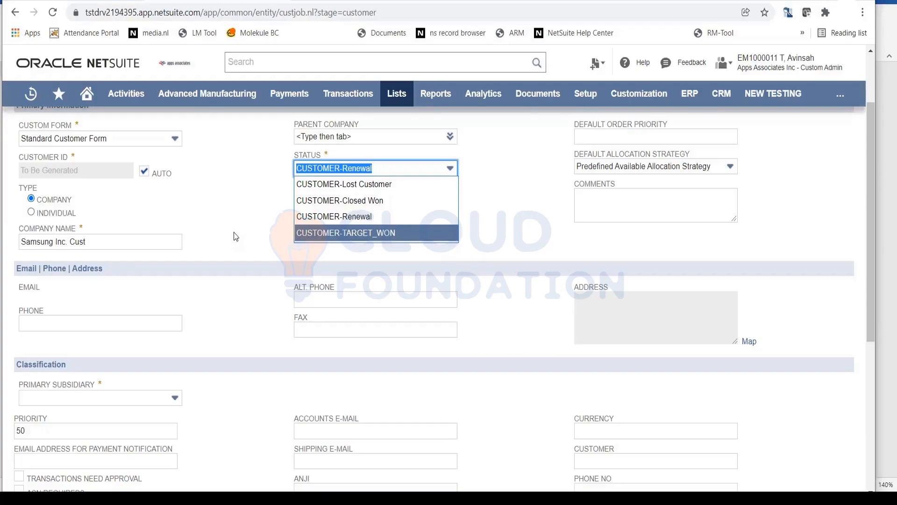
click(338, 201)
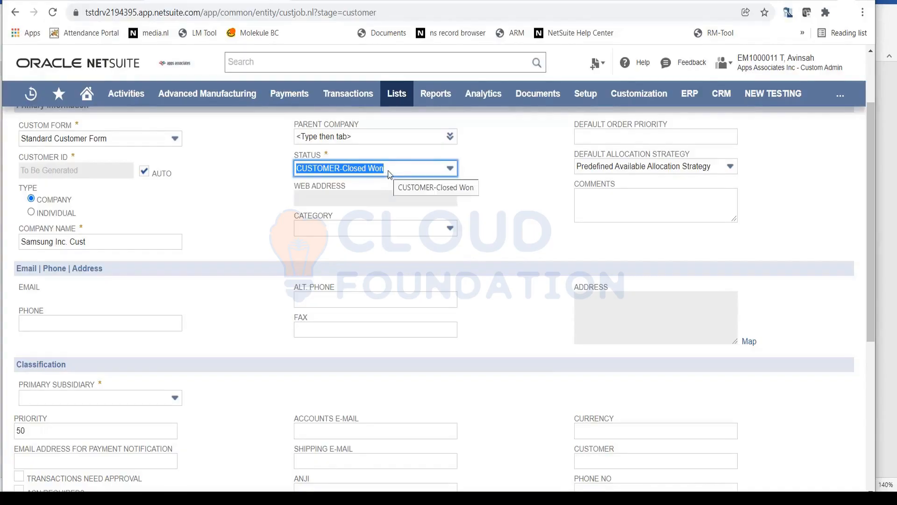
click(442, 228)
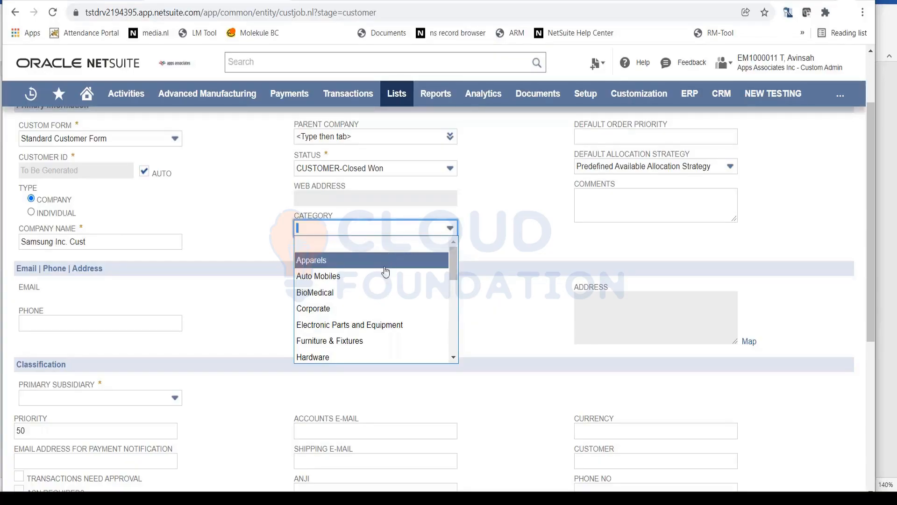
drag(455, 265, 455, 314)
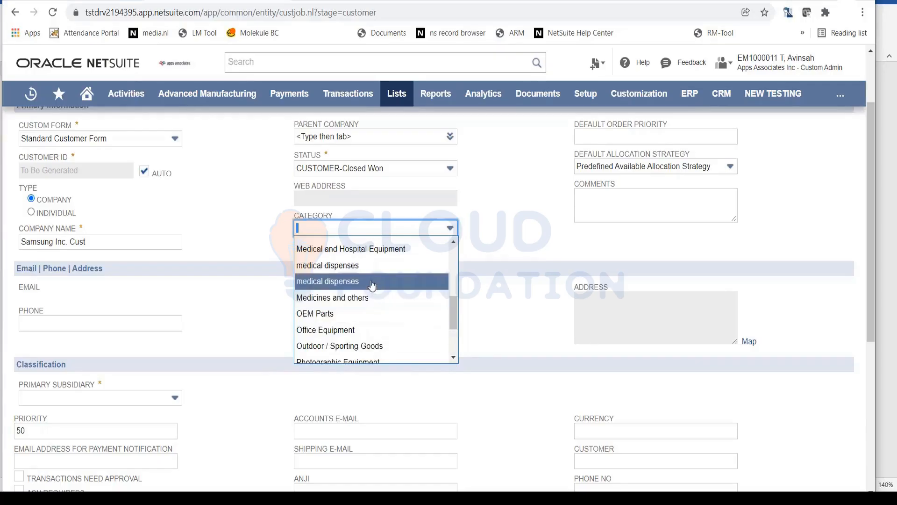
drag(458, 315, 466, 233)
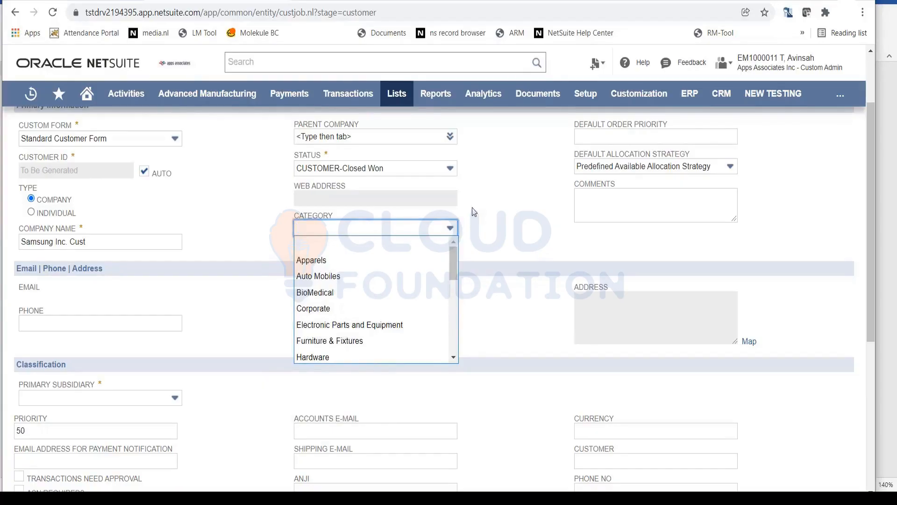
click(474, 211)
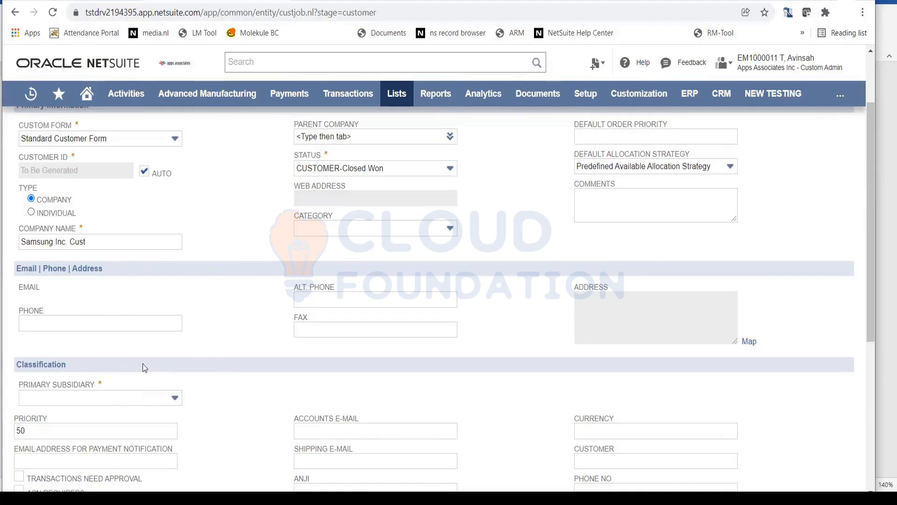
Set the customer's primary subsidiary to GTS CORP.
click(170, 403)
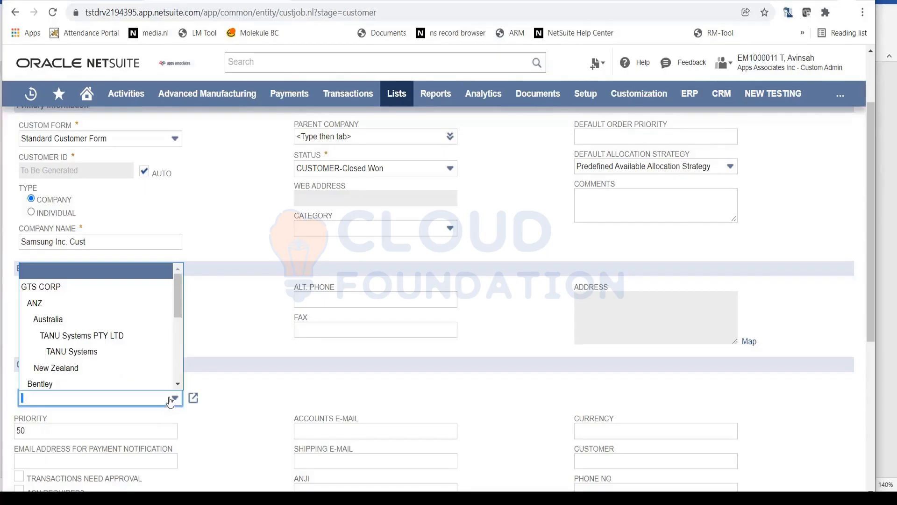
click(125, 293)
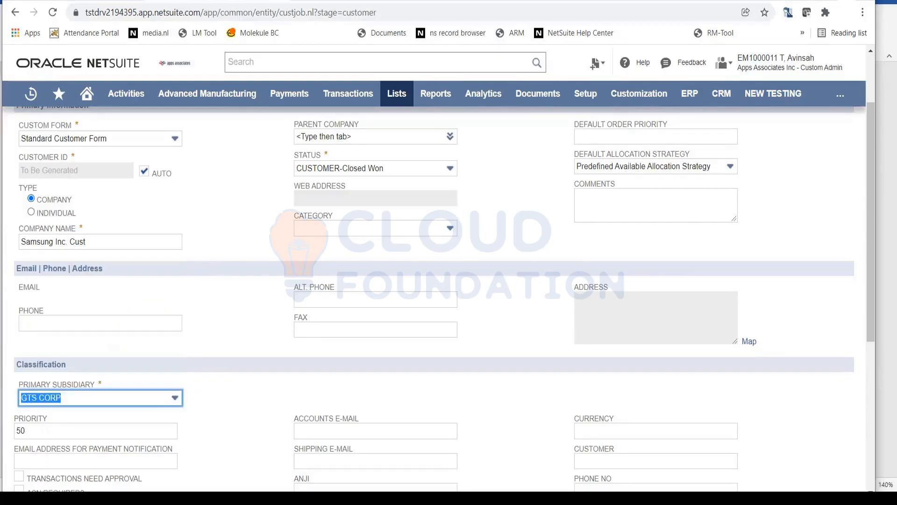
click(230, 376)
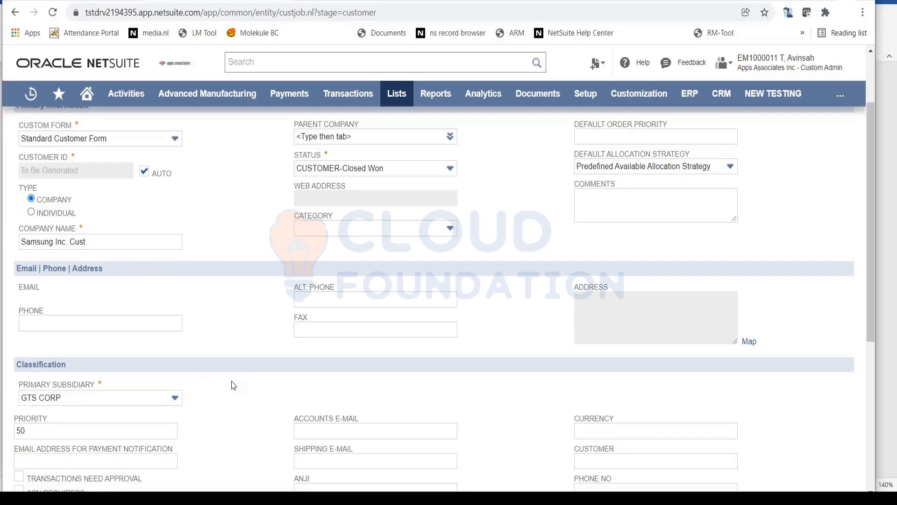
Examine the customer form's remaining fields, its contacts and partners entry, and the address entry form.
scroll(231, 381, down, 5)
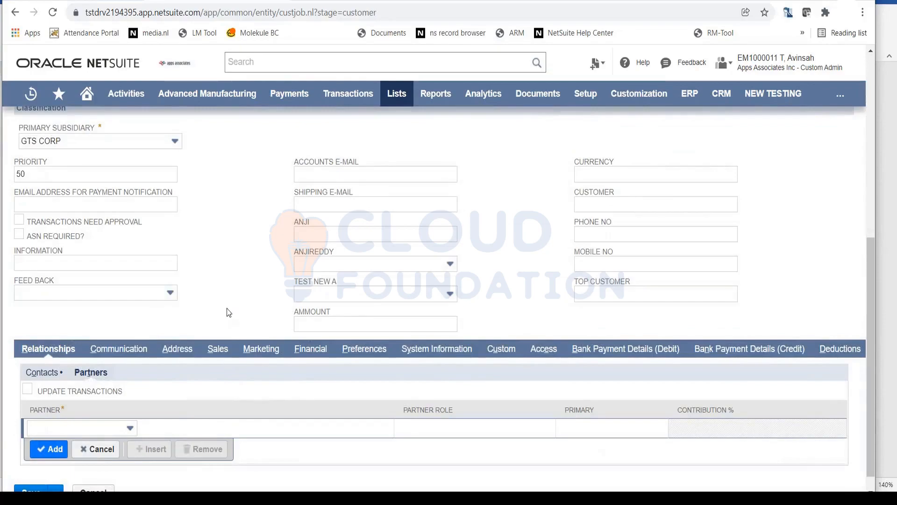
scroll(226, 307, up, 7)
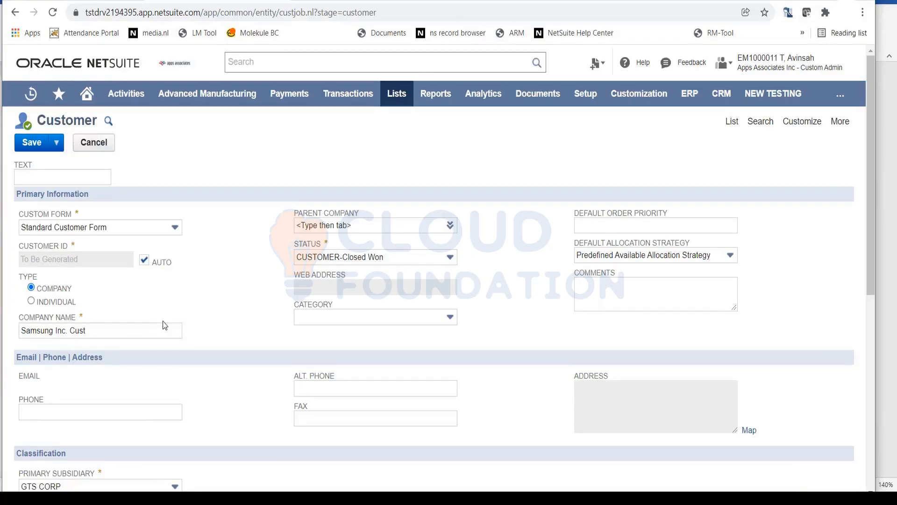
scroll(165, 325, down, 4)
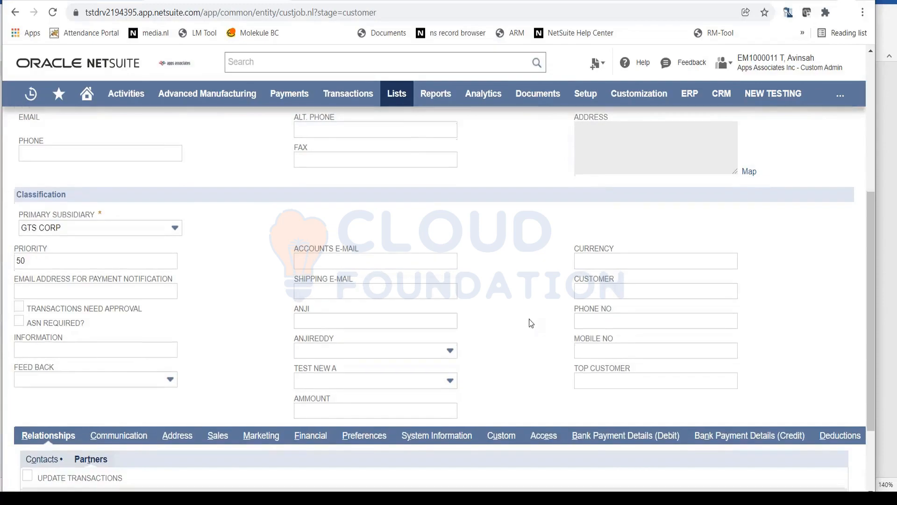
scroll(530, 319, down, 3)
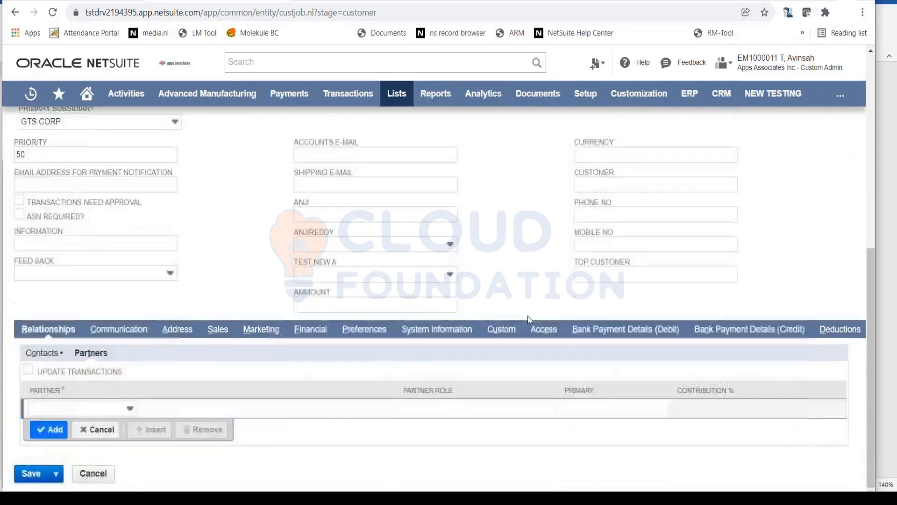
click(45, 353)
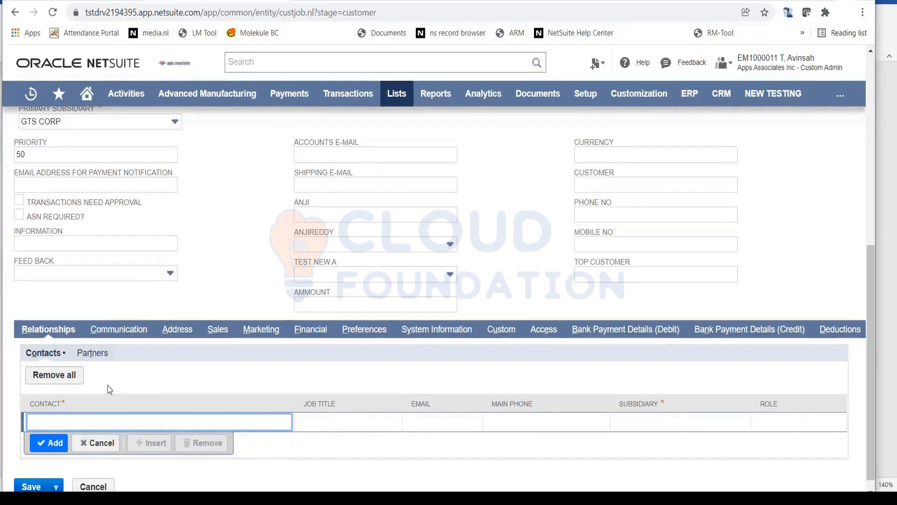
click(97, 356)
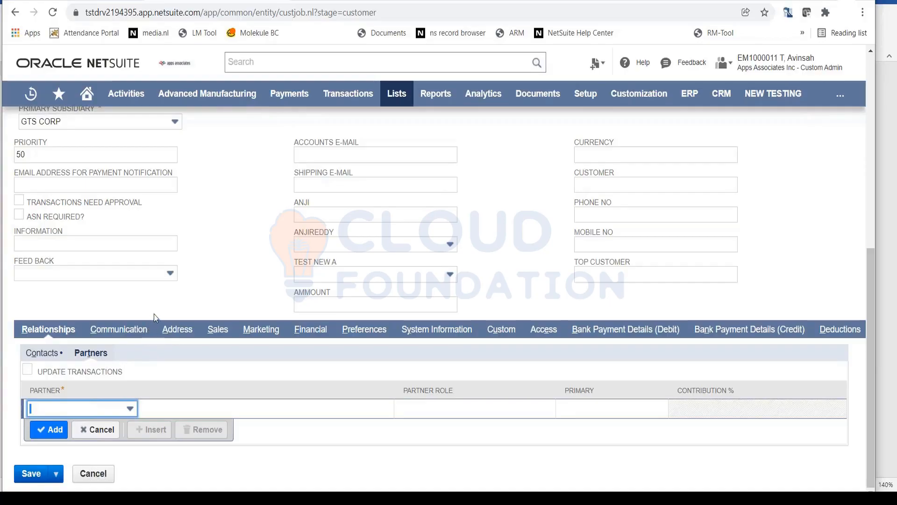
click(177, 329)
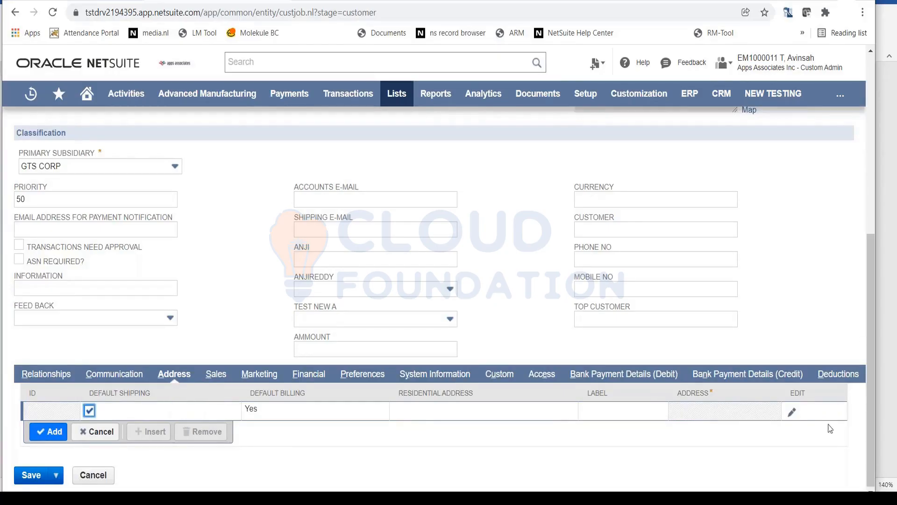
click(791, 413)
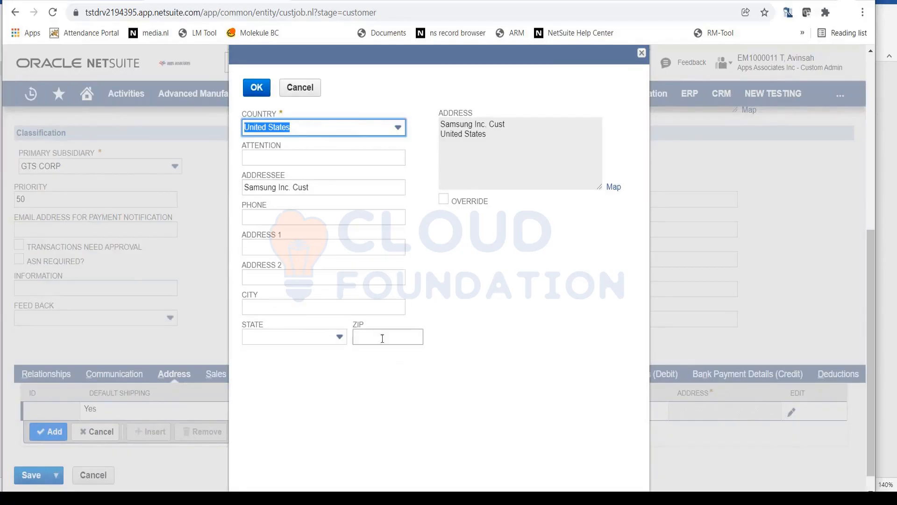
click(294, 91)
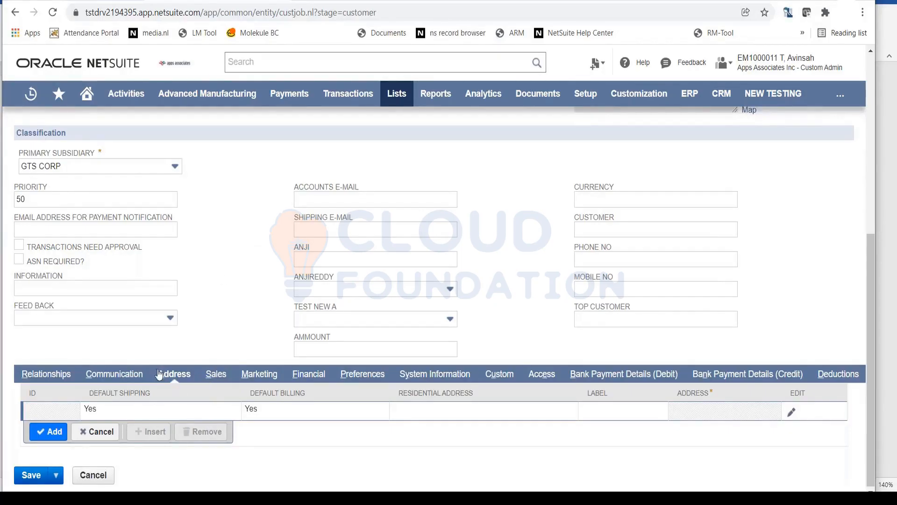
Add an employee to the customer's sales team as primary member with the role Sales Rep.
click(222, 375)
scroll(227, 371, down, 3)
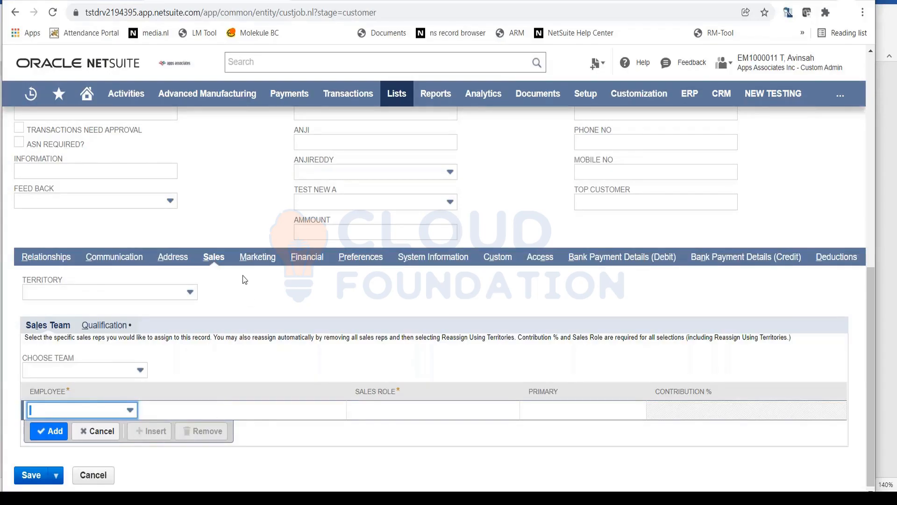
click(126, 411)
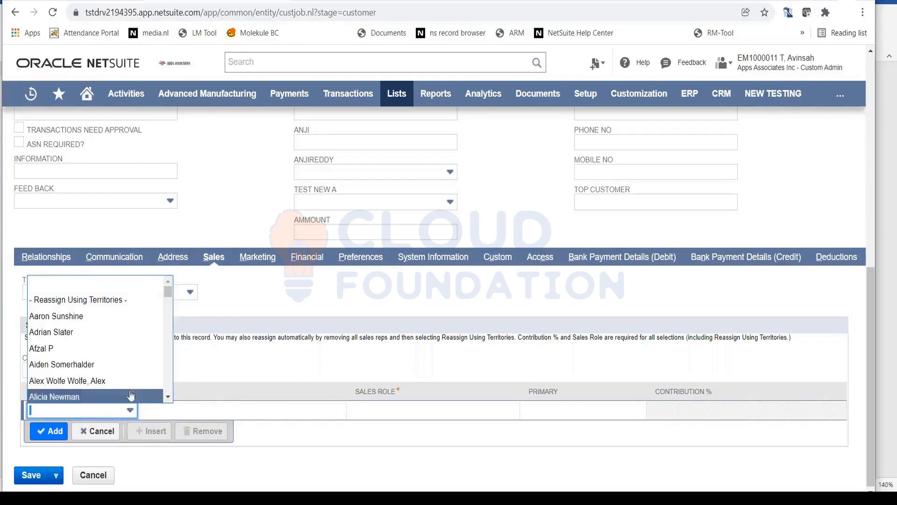
scroll(133, 374, down, 3)
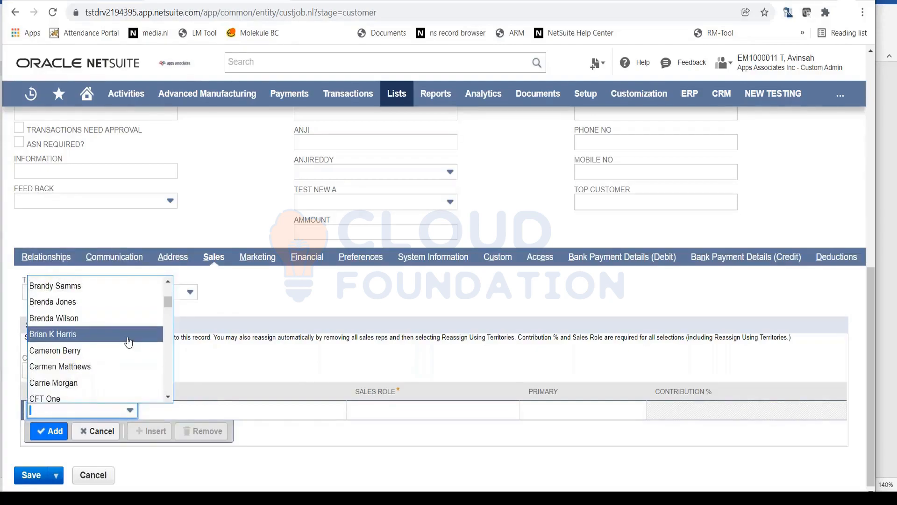
scroll(126, 351, up, 5)
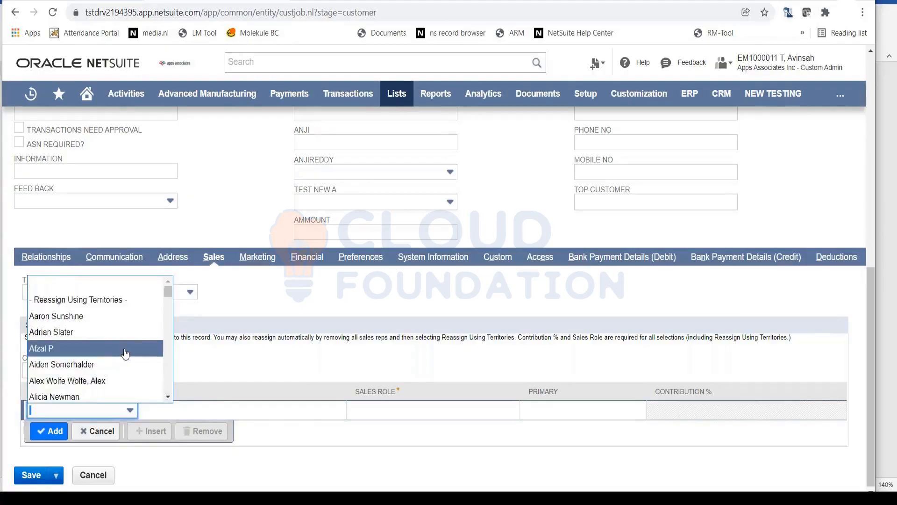
click(79, 348)
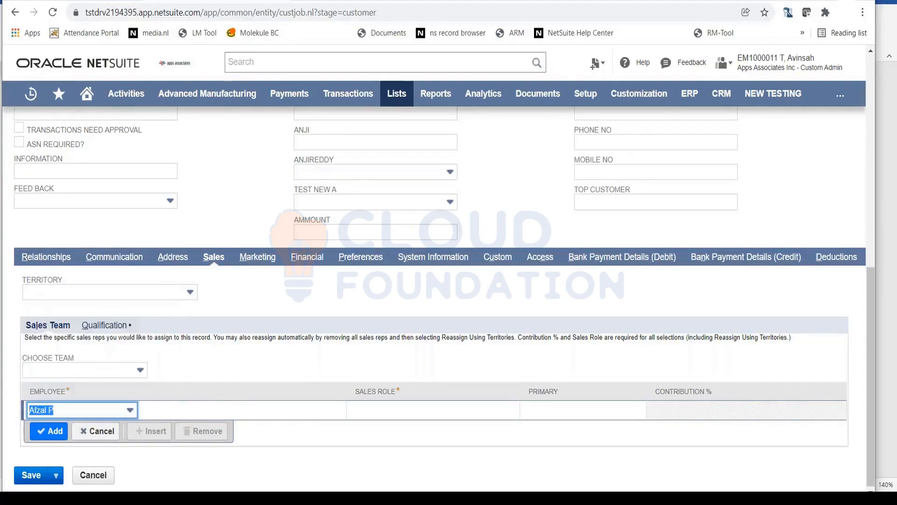
click(355, 412)
click(279, 416)
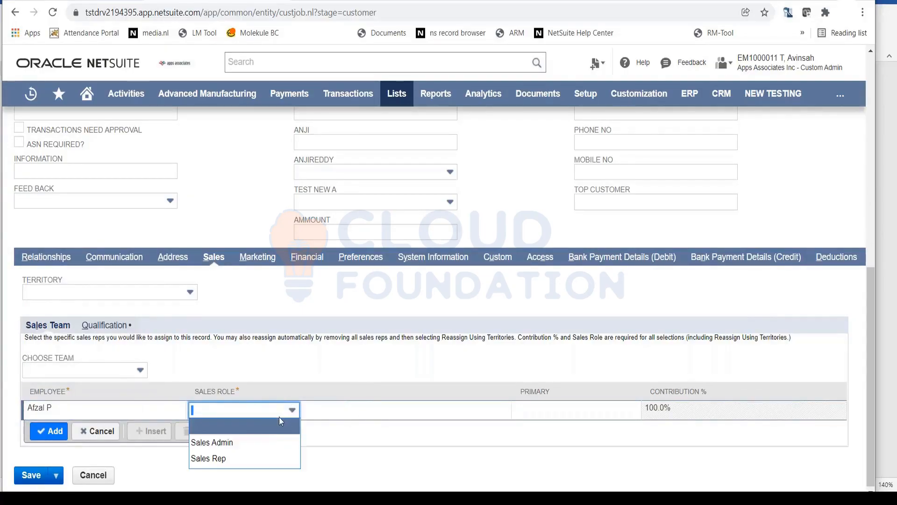
click(267, 459)
click(511, 408)
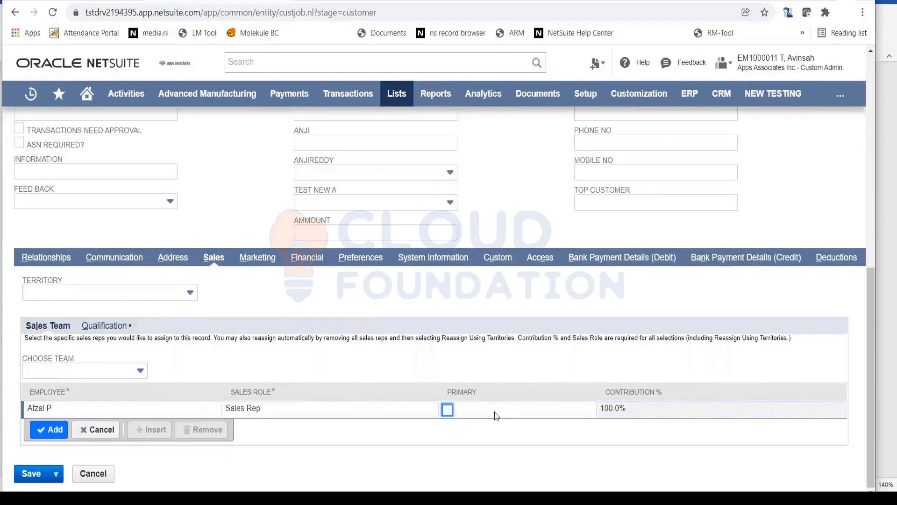
click(447, 409)
click(54, 429)
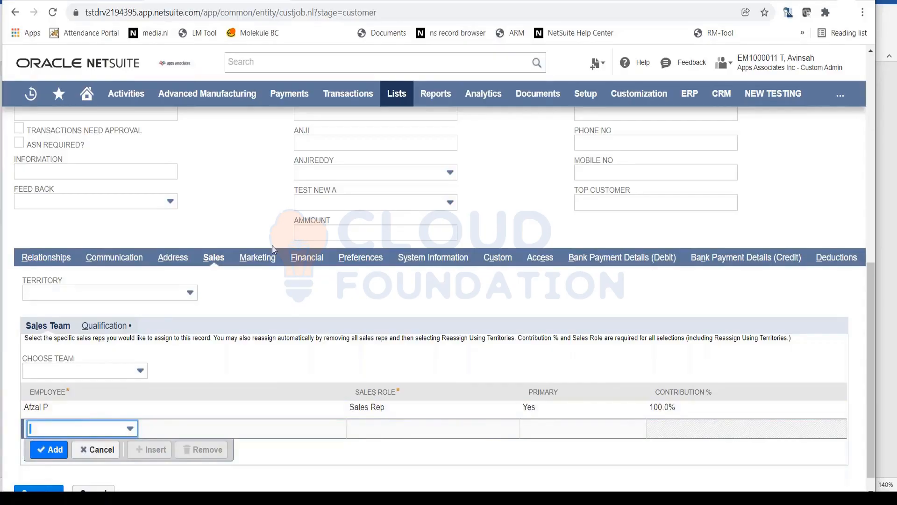
Set the customer's default receivables account to 1201 Accounts Receivable in the financial details.
scroll(271, 245, up, 8)
scroll(235, 333, down, 8)
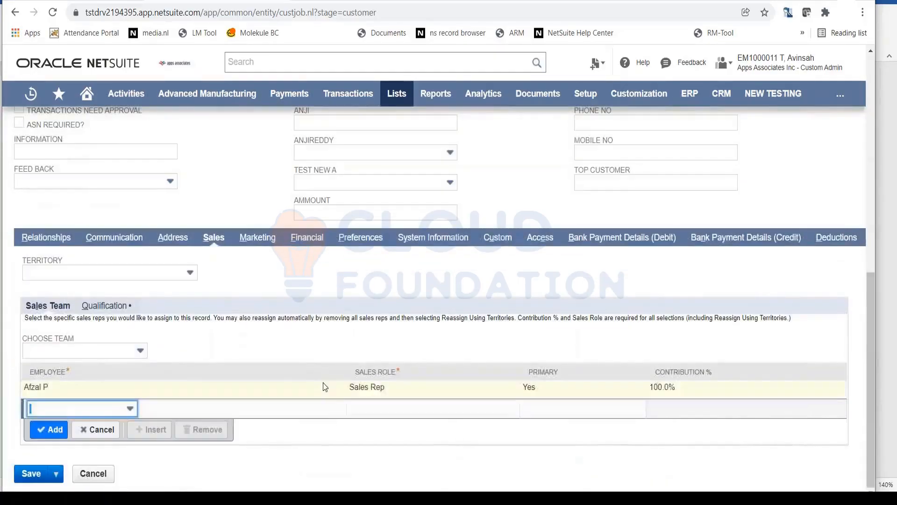
click(308, 237)
scroll(399, 294, up, 4)
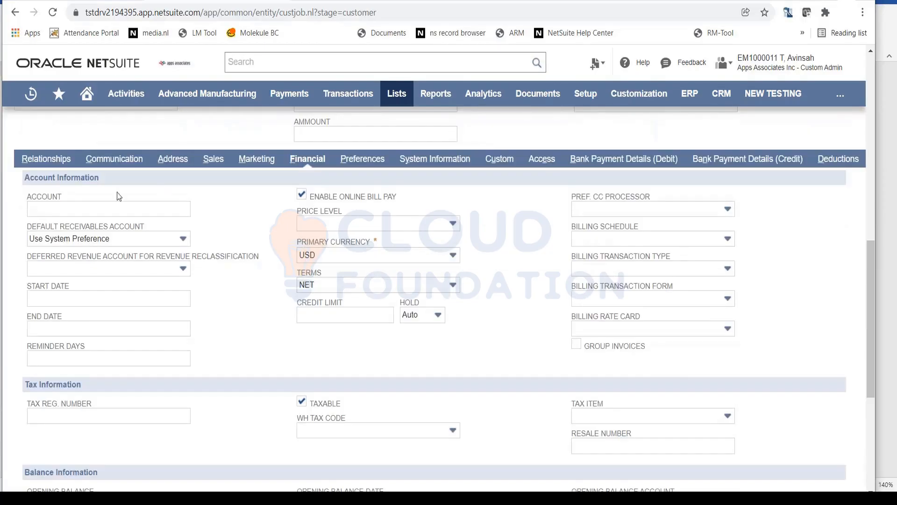
click(166, 240)
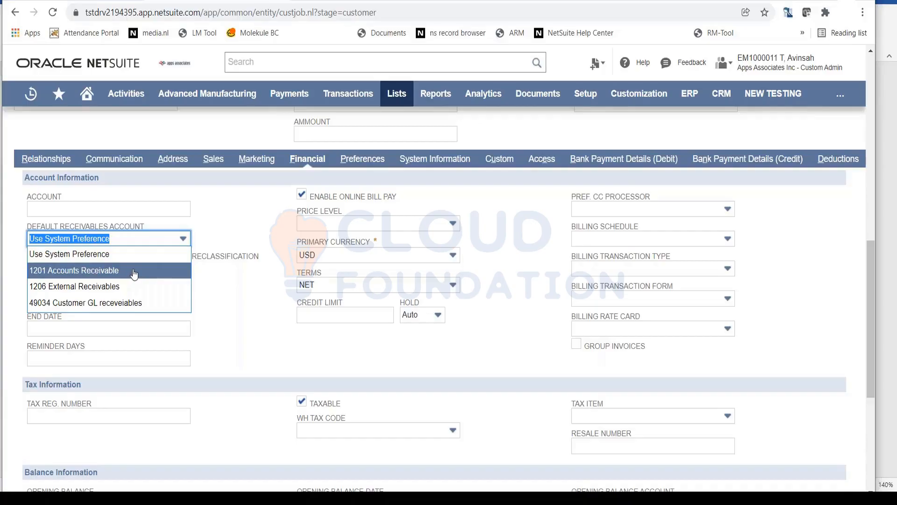
click(132, 272)
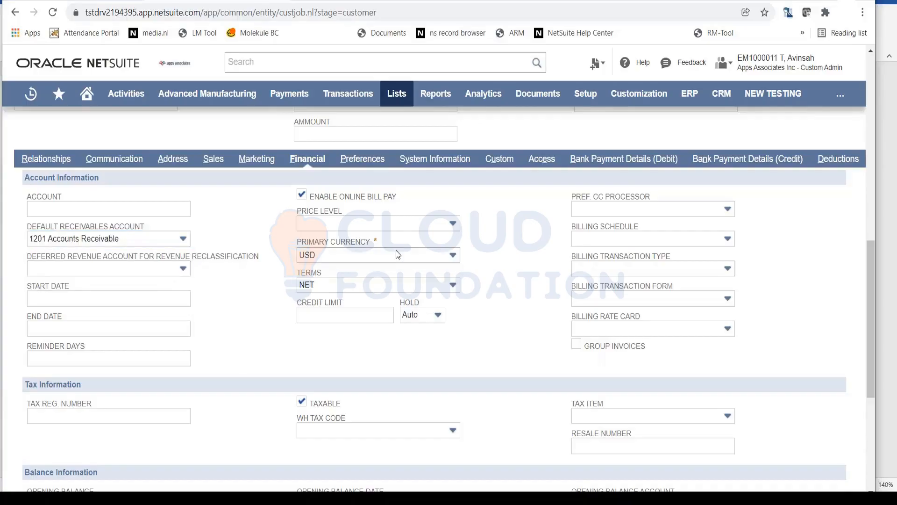
Choose List Price as the customer's price level in the financial details, and change it to 15% Discount Level.
click(443, 226)
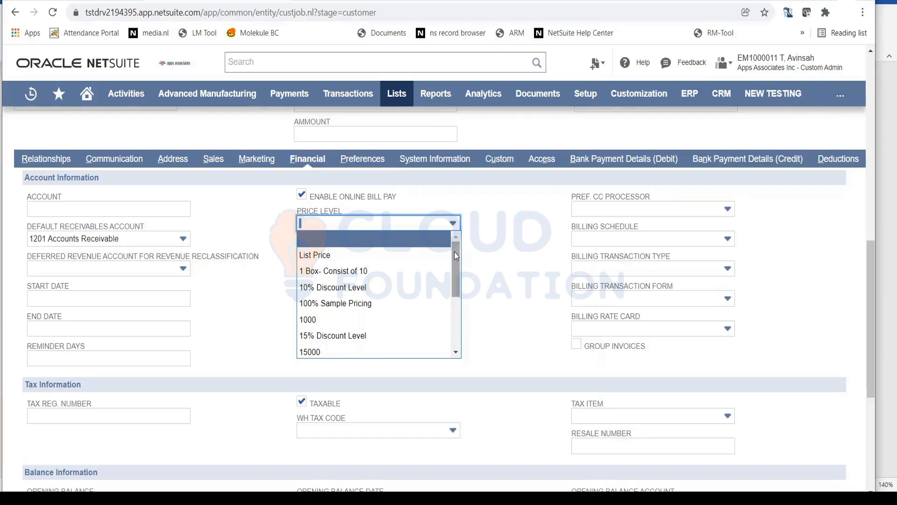
drag(455, 252, 464, 226)
click(353, 255)
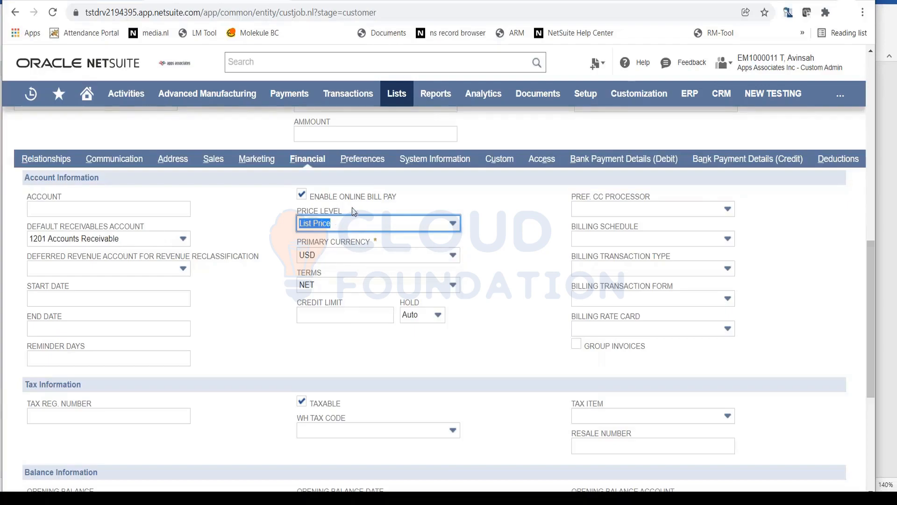
click(423, 223)
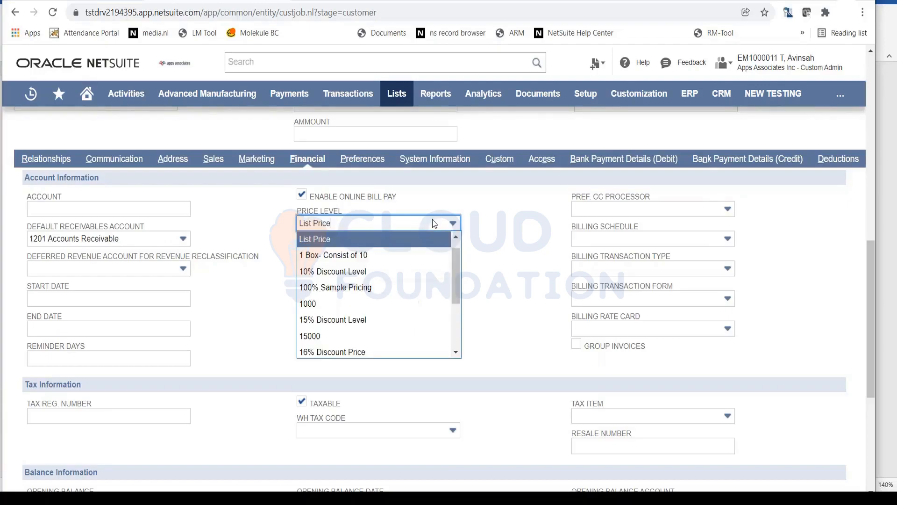
click(372, 320)
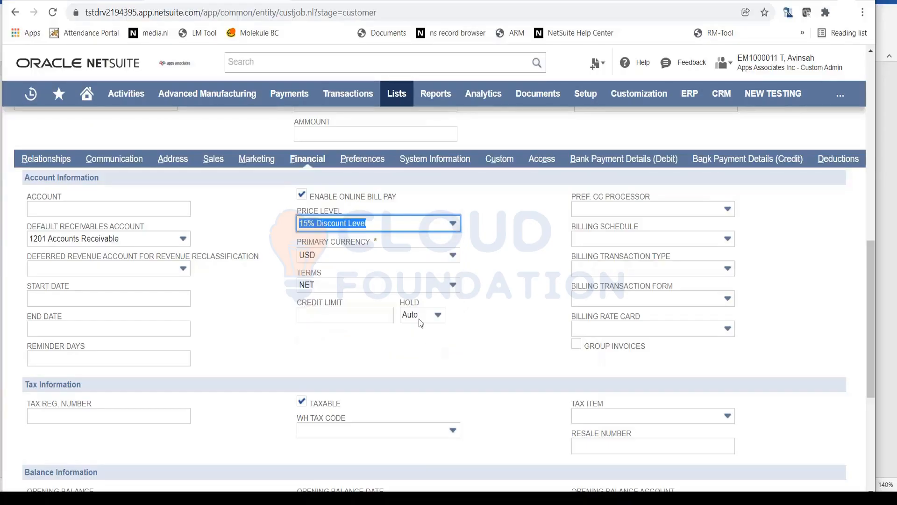
click(483, 355)
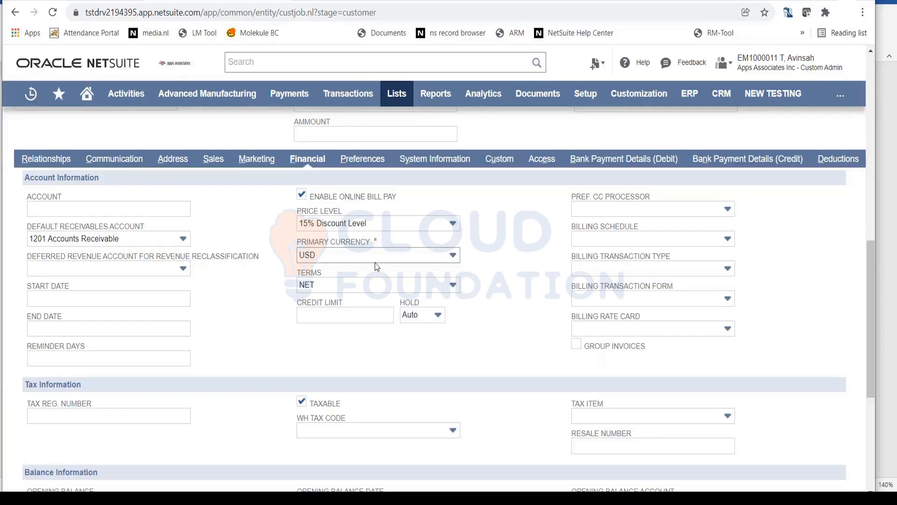
Set the customer's price level back to List Price.
click(396, 226)
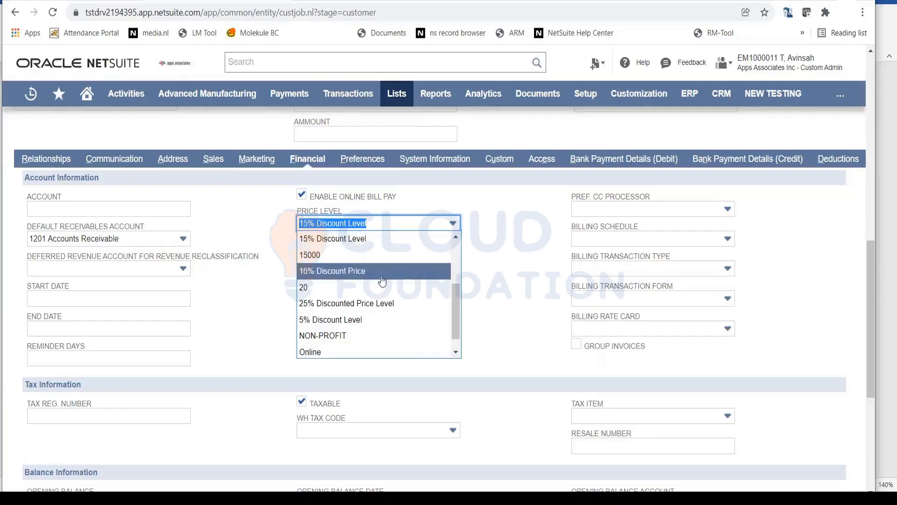
scroll(379, 279, up, 3)
click(353, 255)
click(500, 274)
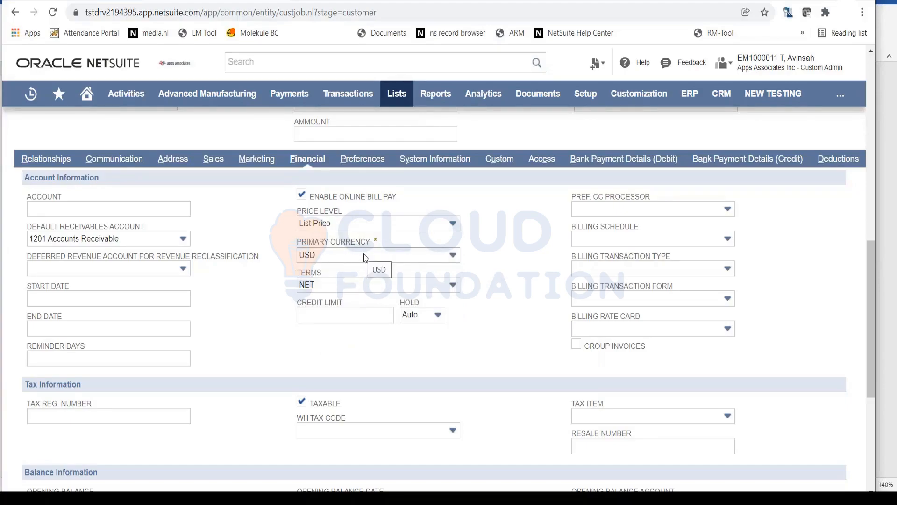
Check the customer's primary subsidiary and look through the currencies available as the primary currency.
scroll(396, 288, up, 10)
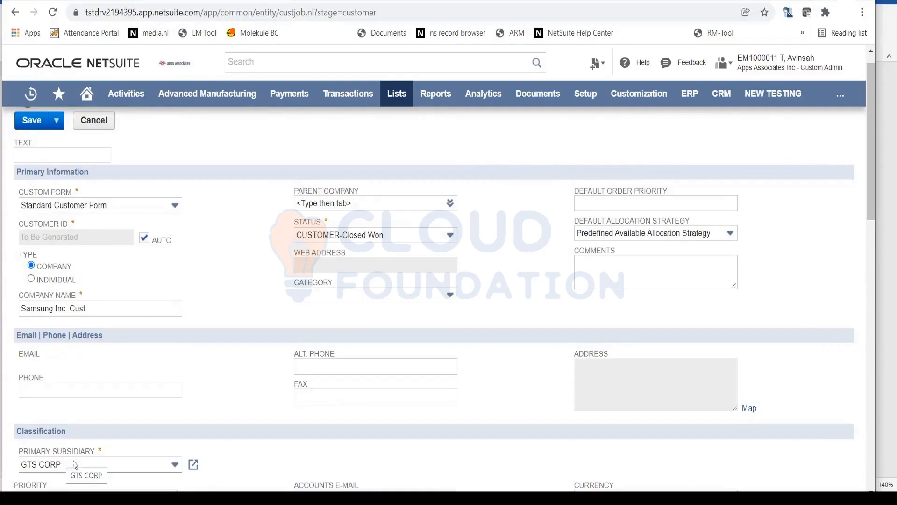
scroll(371, 356, down, 10)
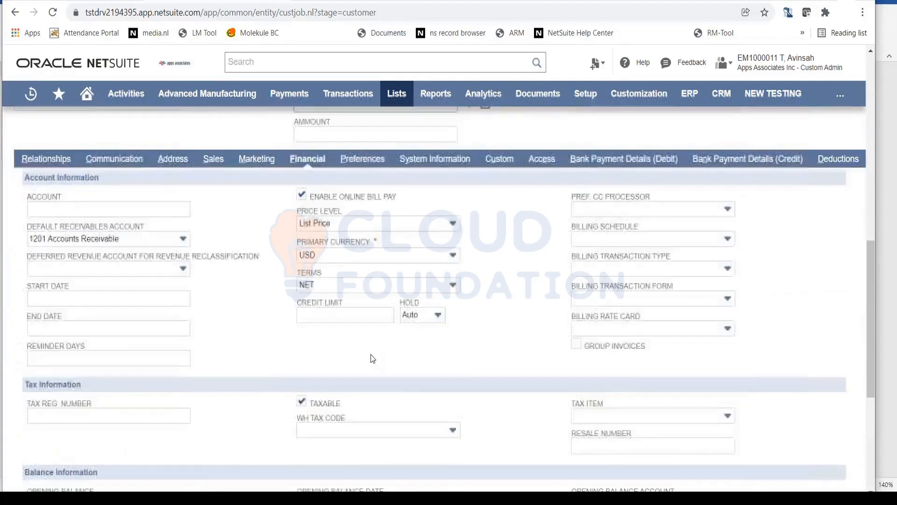
click(402, 255)
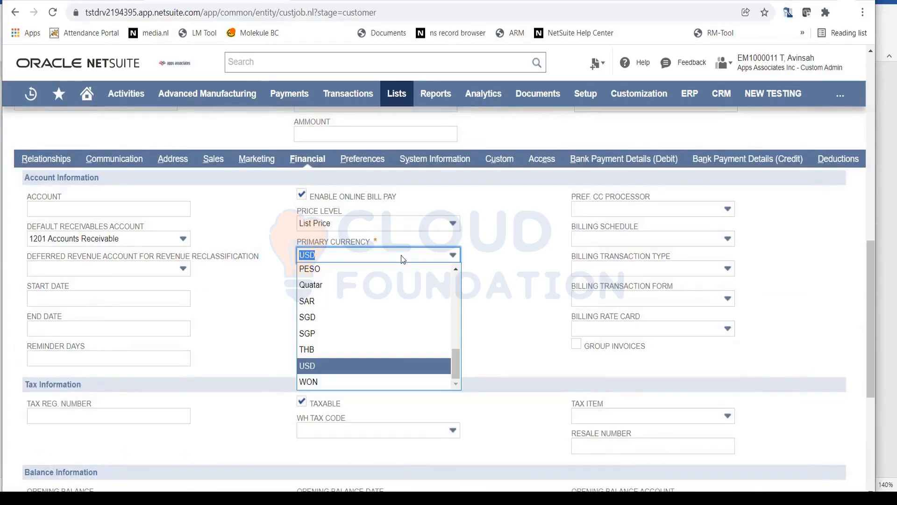
click(456, 270)
click(456, 269)
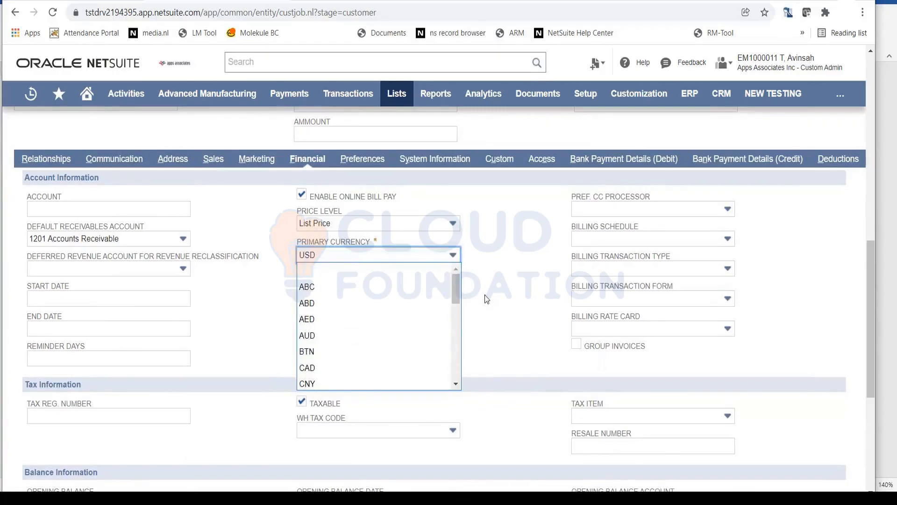
click(487, 297)
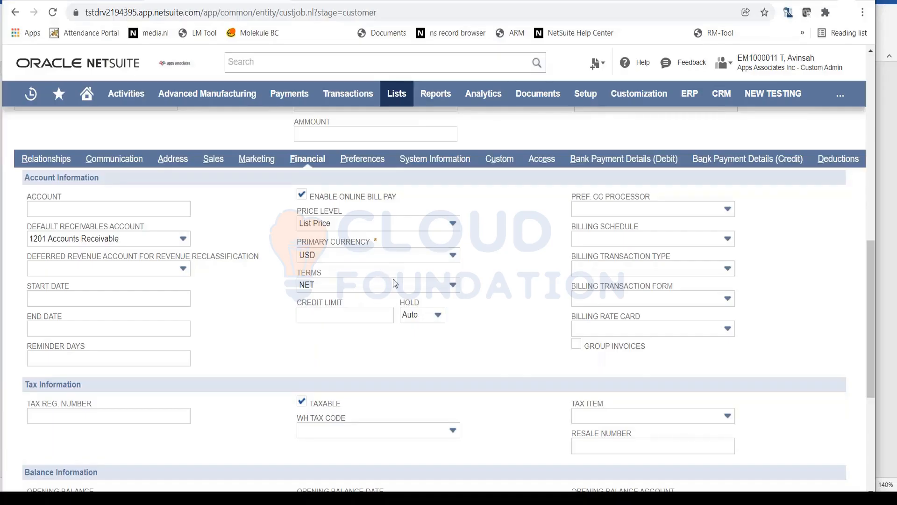
Set the customer's payment terms to Net 30 and view the credit hold options.
click(425, 282)
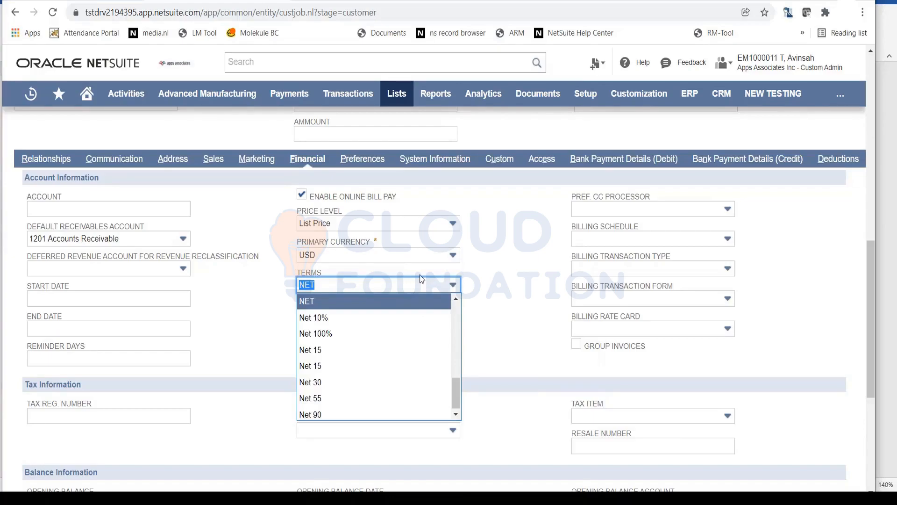
click(339, 390)
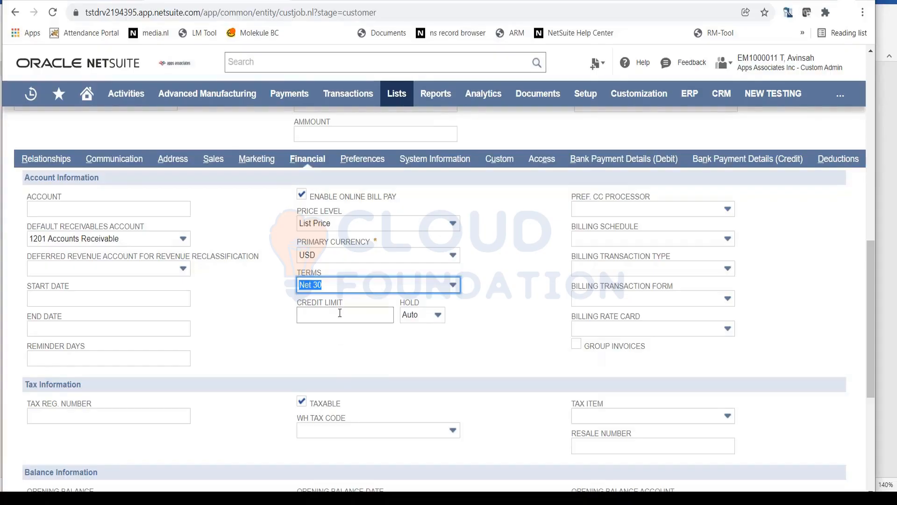
click(428, 316)
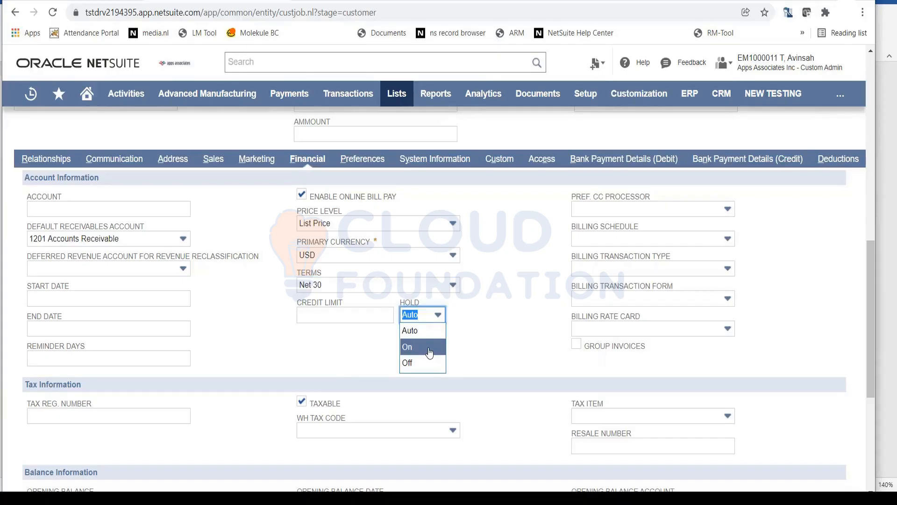
click(471, 338)
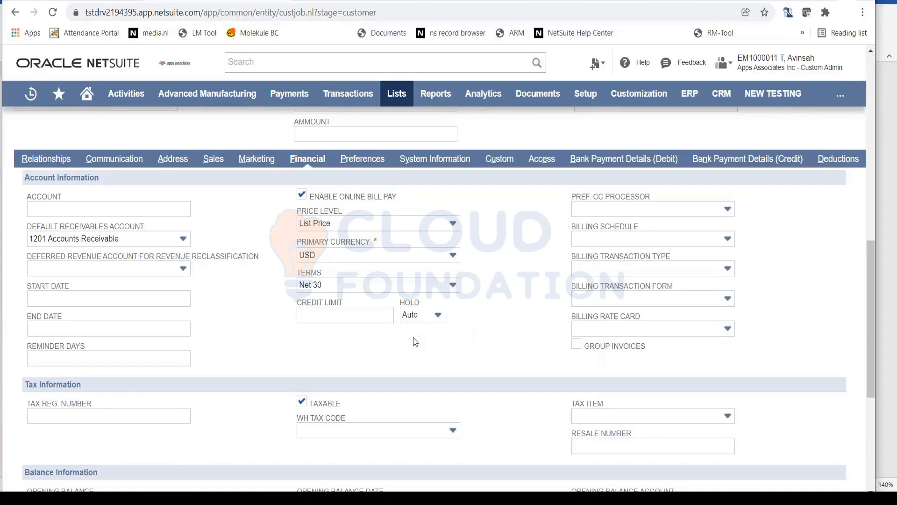
Look through the tax items available for the customer in the tax information.
scroll(416, 334, down, 5)
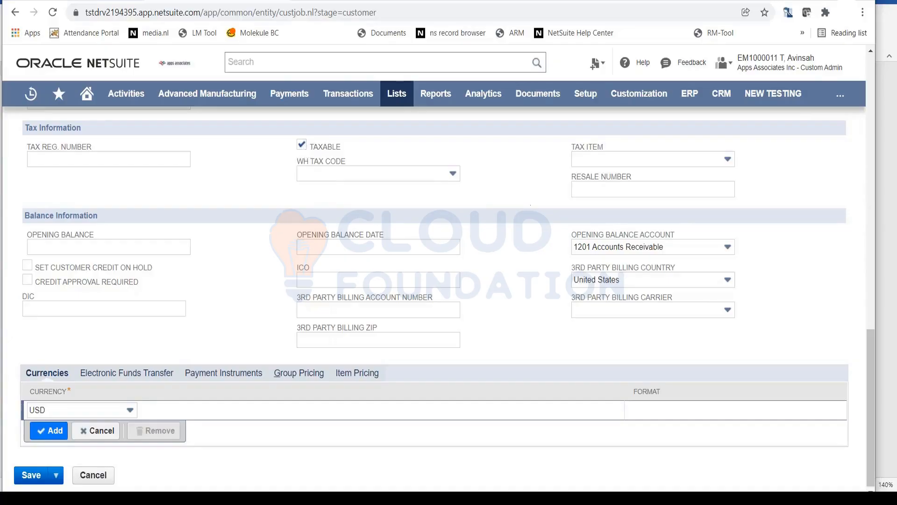
click(716, 157)
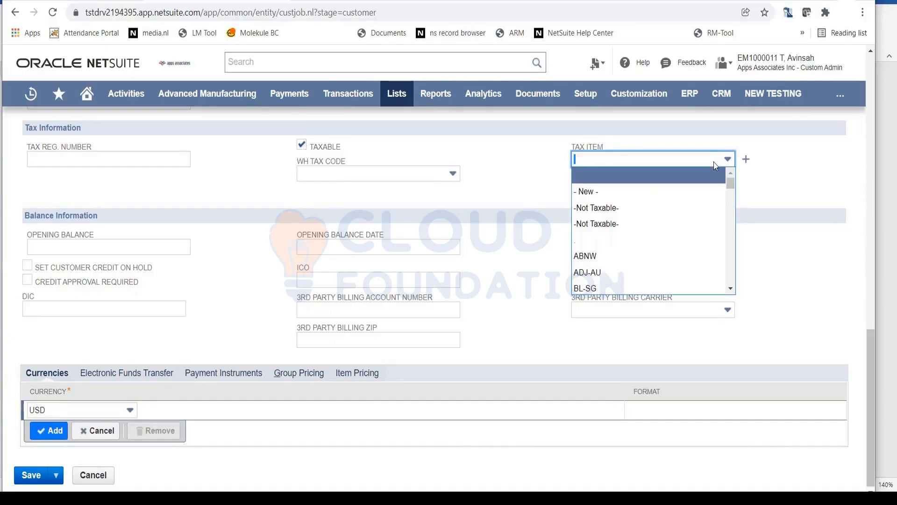
scroll(709, 195, down, 15)
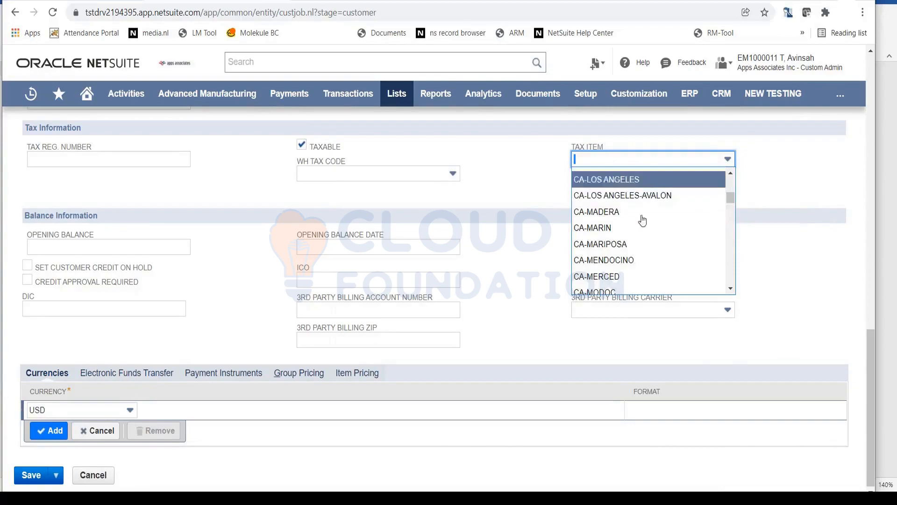
scroll(656, 211, down, 1)
scroll(656, 211, down, 12)
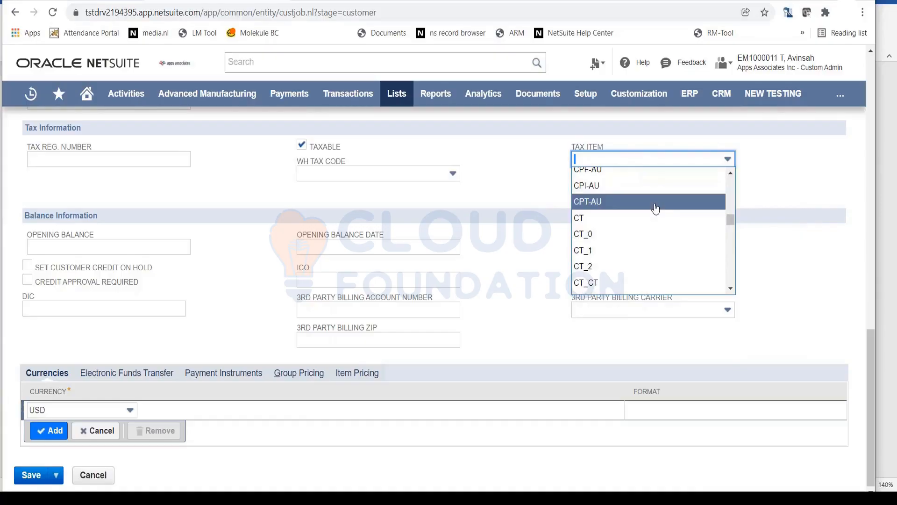
click(544, 170)
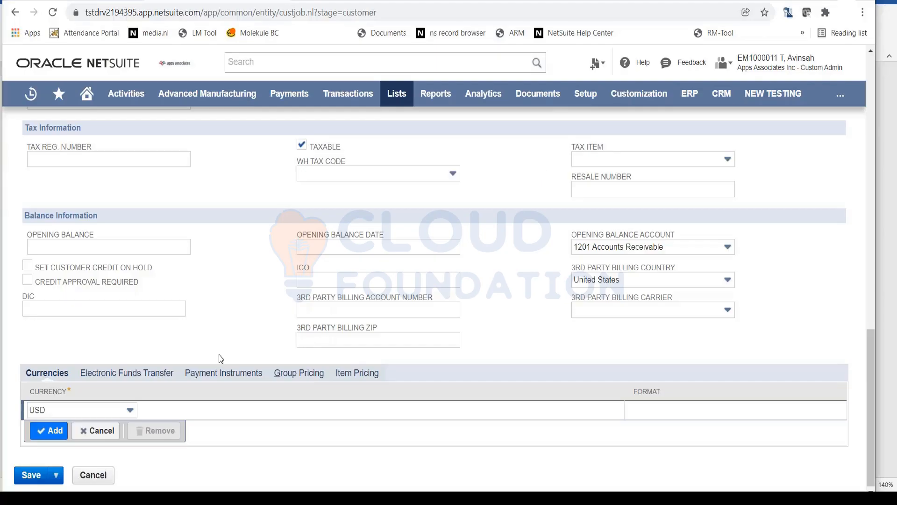
Try to add a USD currency line, and look through the currency options in the blank customer form's financial details.
click(50, 429)
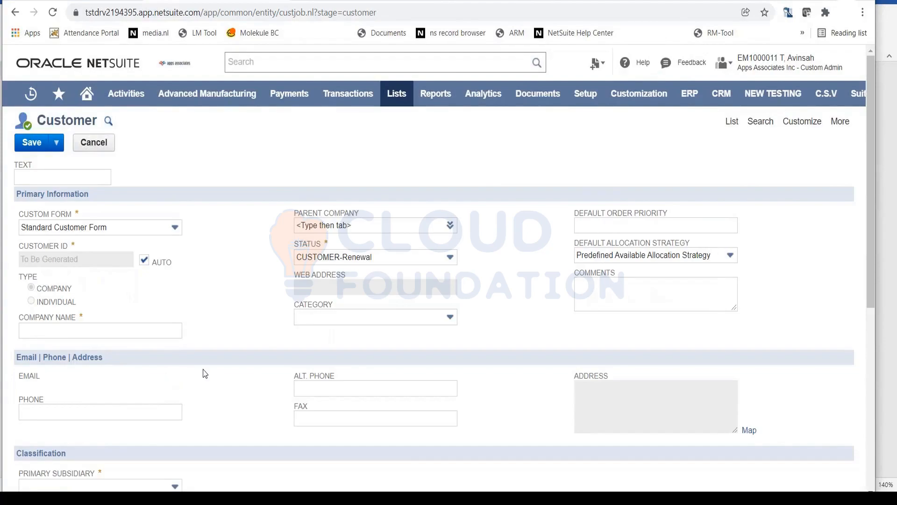
scroll(213, 367, down, 3)
scroll(212, 367, up, 2)
scroll(213, 367, down, 5)
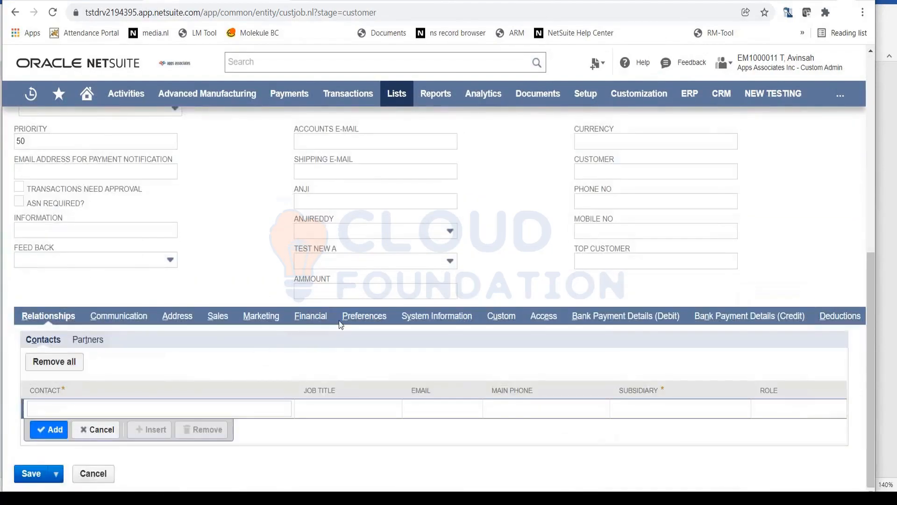
click(324, 323)
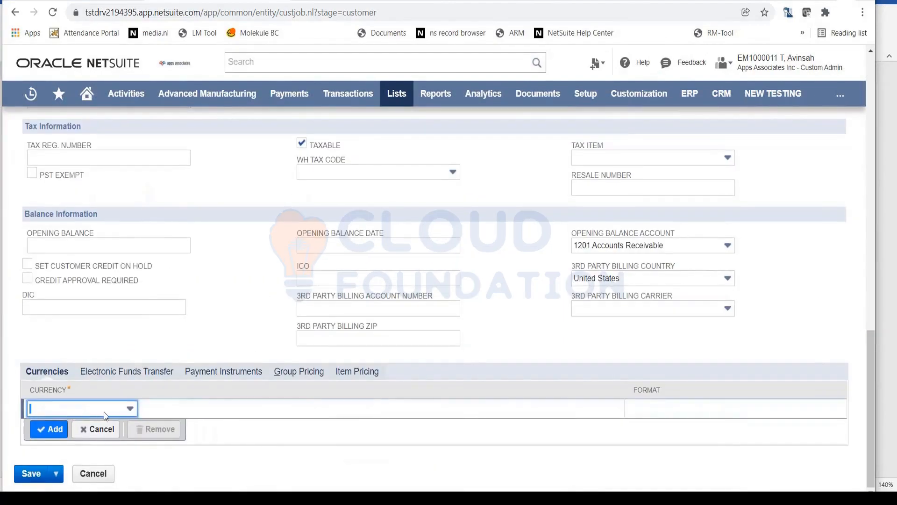
click(105, 412)
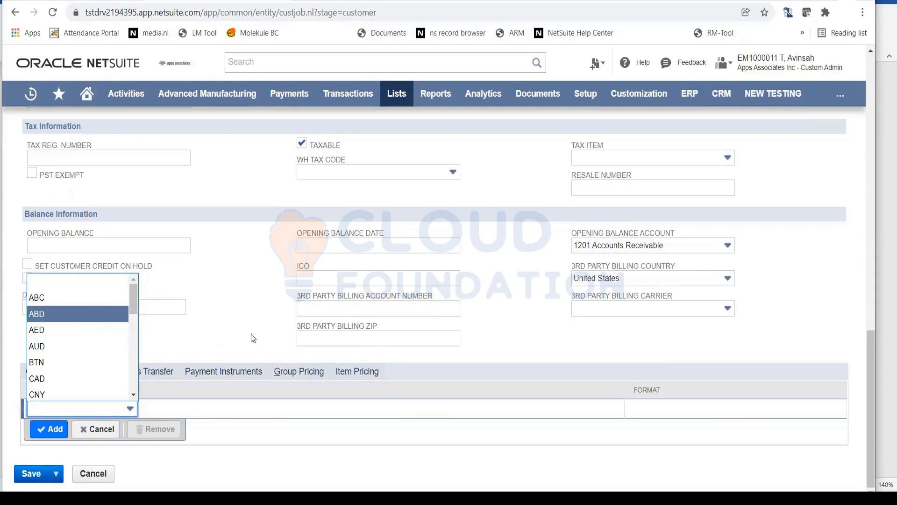
scroll(269, 337, up, 5)
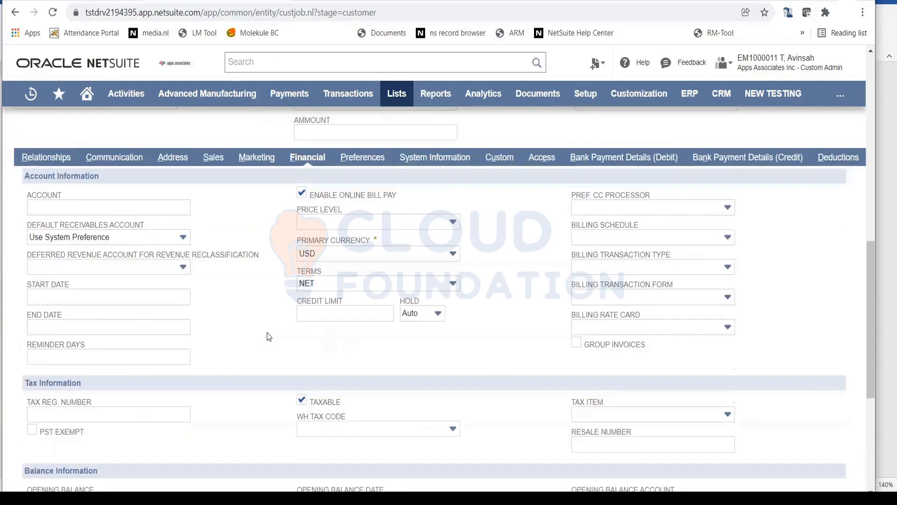
Enter Samsung Inc. Cus as the company name and set the primary subsidiary to GTS CORP.
scroll(264, 330, up, 8)
click(122, 307)
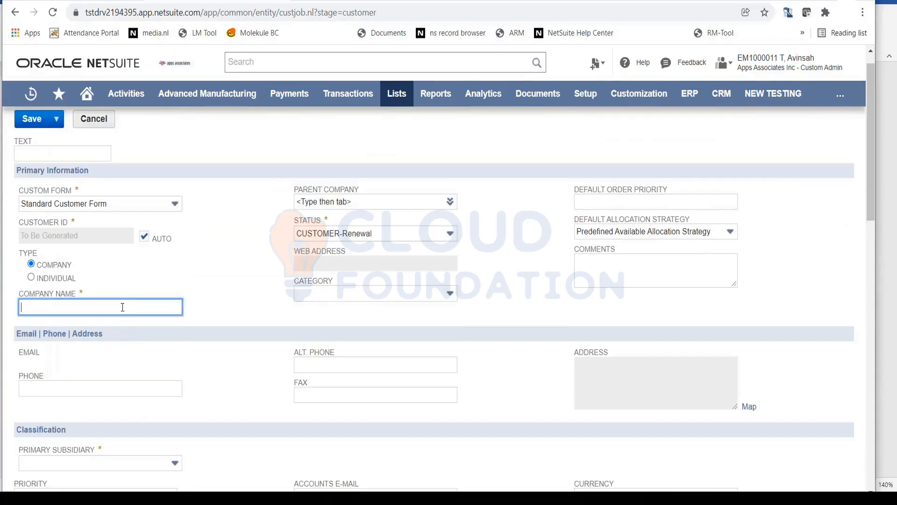
text(Samsung Inc. Cus)
scroll(188, 369, down, 5)
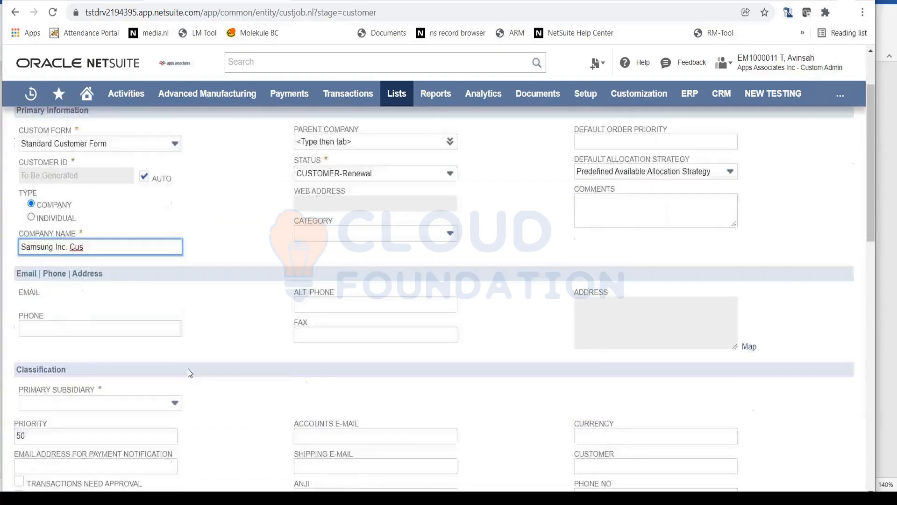
click(138, 208)
click(121, 238)
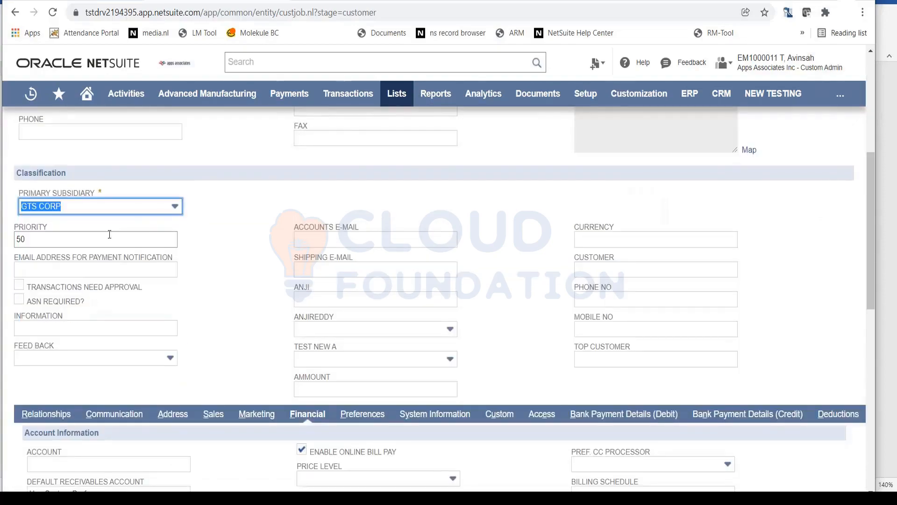
Save the new customer record.
scroll(247, 248, up, 8)
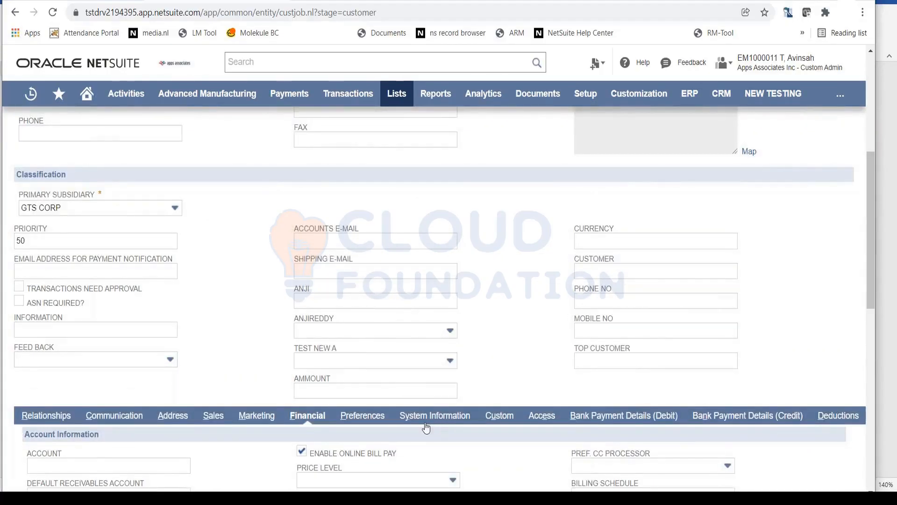
scroll(419, 401, up, 3)
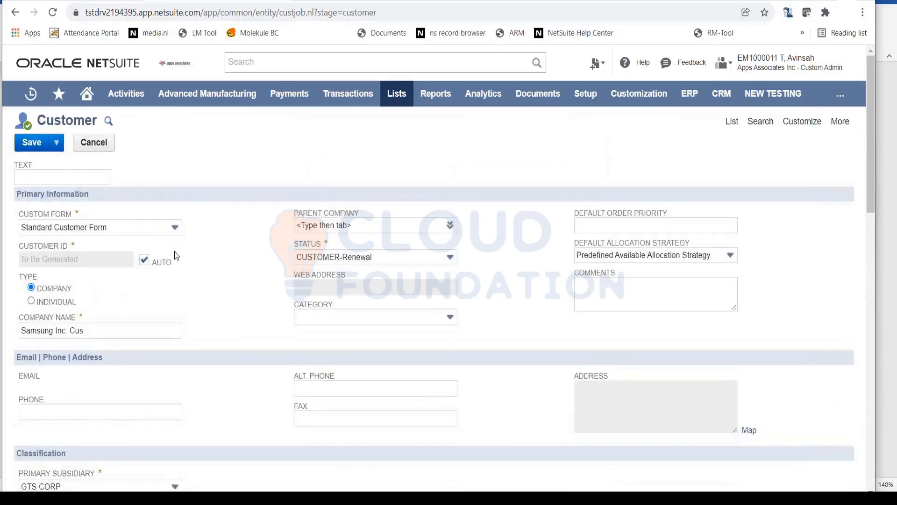
click(26, 143)
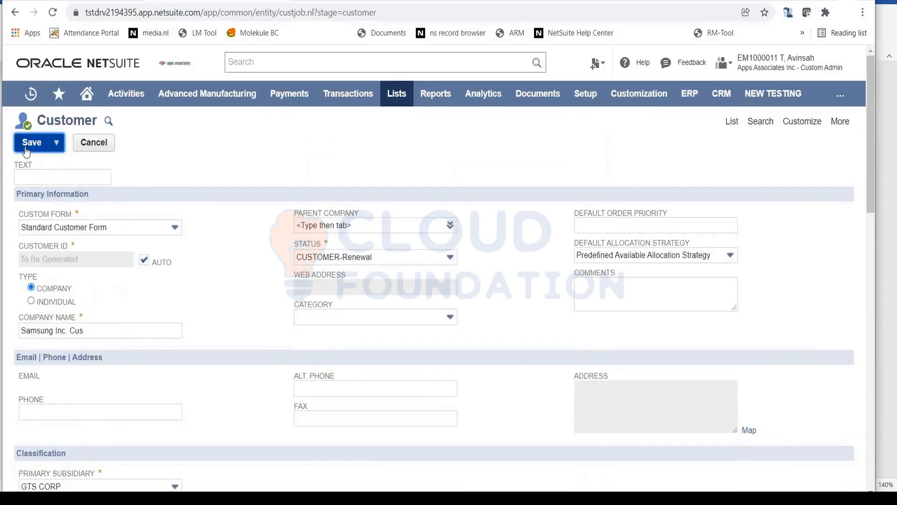